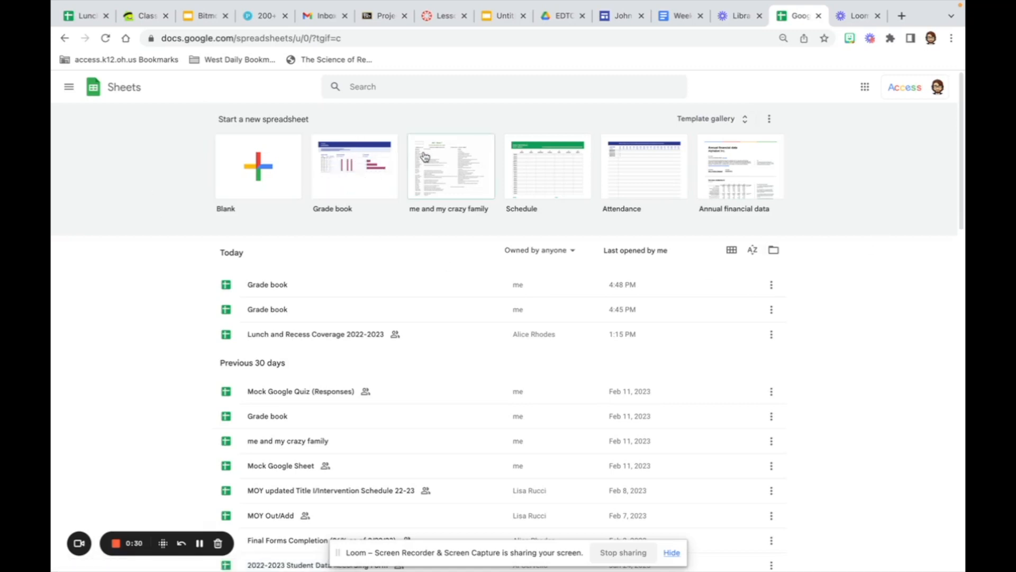
# Step: Browse the general template gallery and create a new spreadsheet from the Grade book template
pyautogui.click(703, 125)
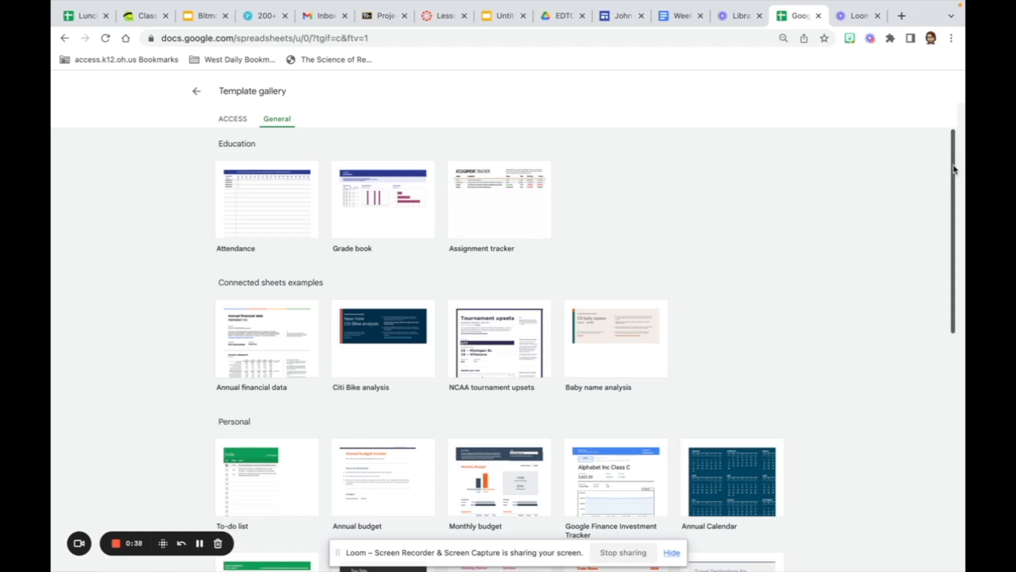
pyautogui.moveTo(953, 166); pyautogui.dragTo(953, 167)
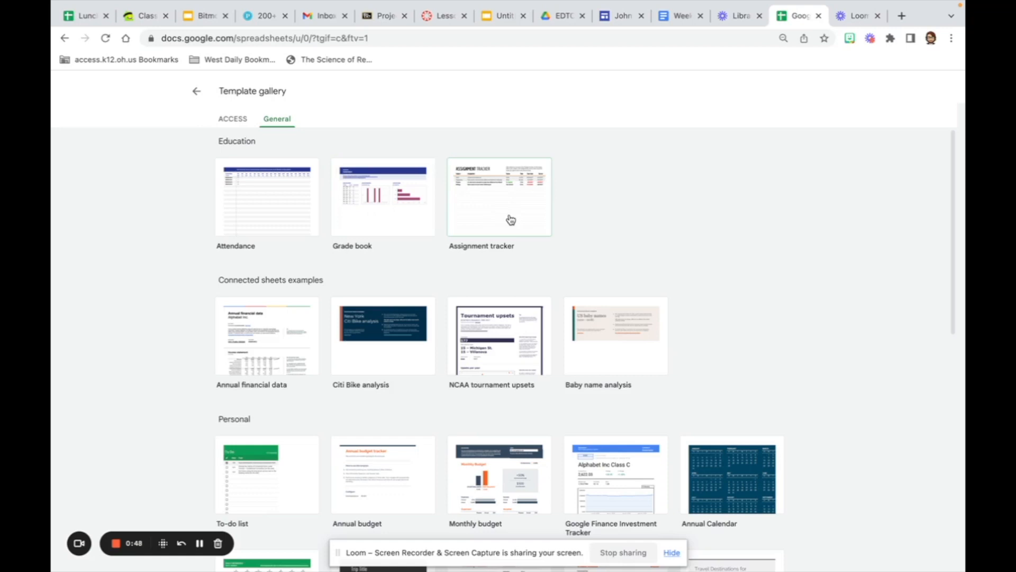
pyautogui.moveTo(952, 166); pyautogui.dragTo(961, 407)
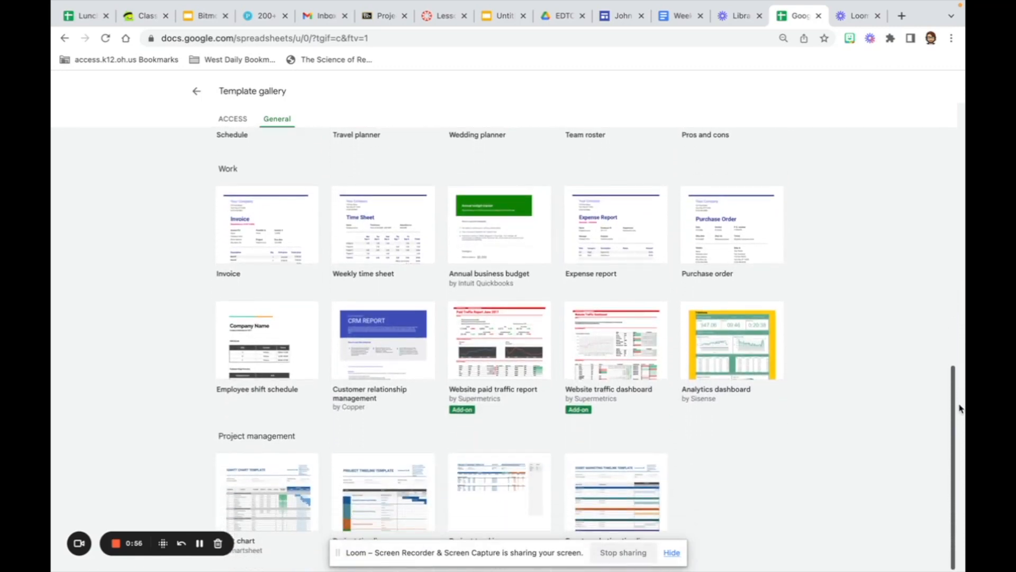
pyautogui.moveTo(961, 407); pyautogui.dragTo(960, 407)
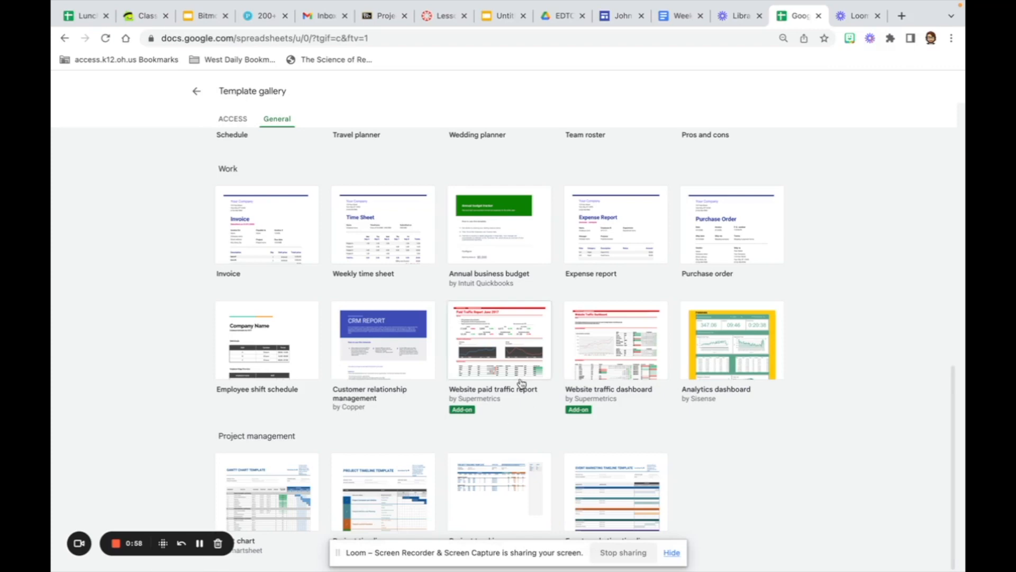
pyautogui.moveTo(953, 393); pyautogui.dragTo(942, 157)
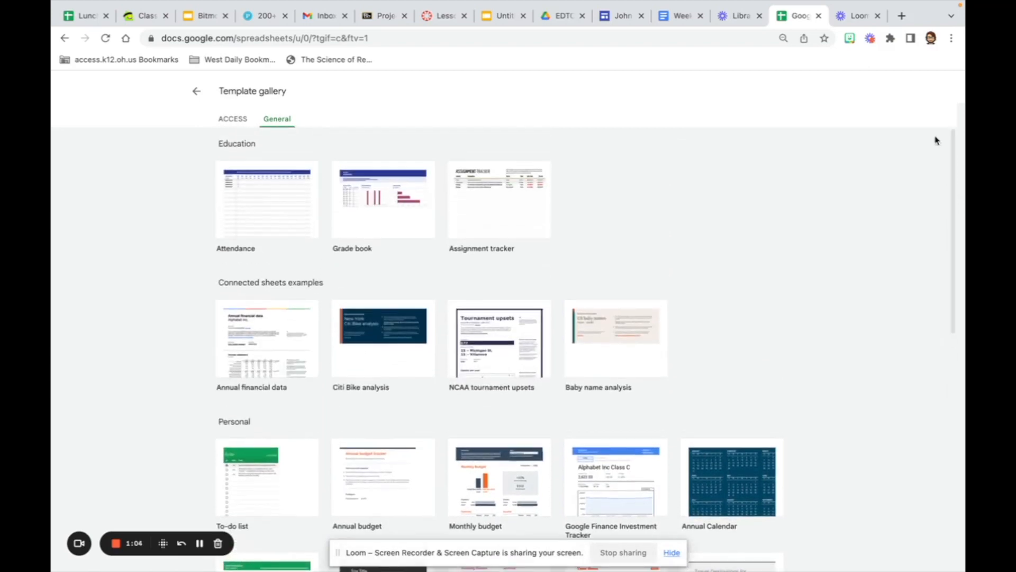
pyautogui.click(358, 210)
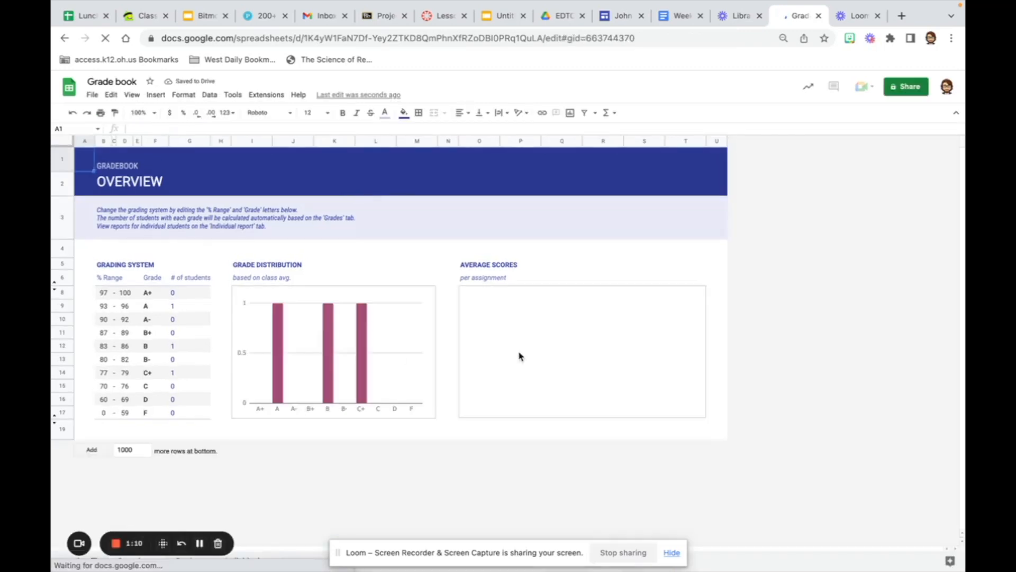
# Step: Examine the Overview sheet's grading system, including its percentage ranges, letter grades and student-count column
pyautogui.click(106, 79)
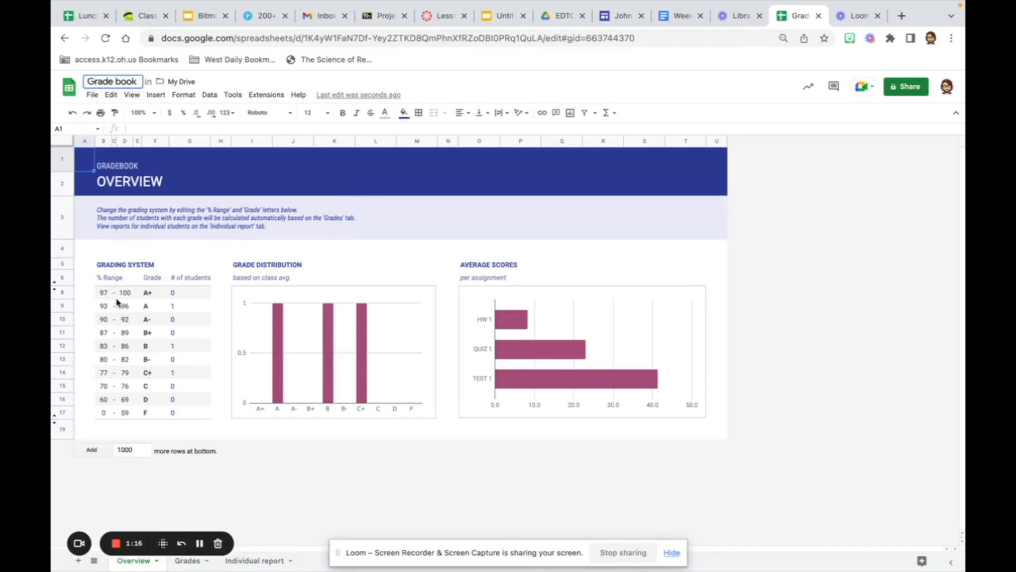
pyautogui.click(306, 500)
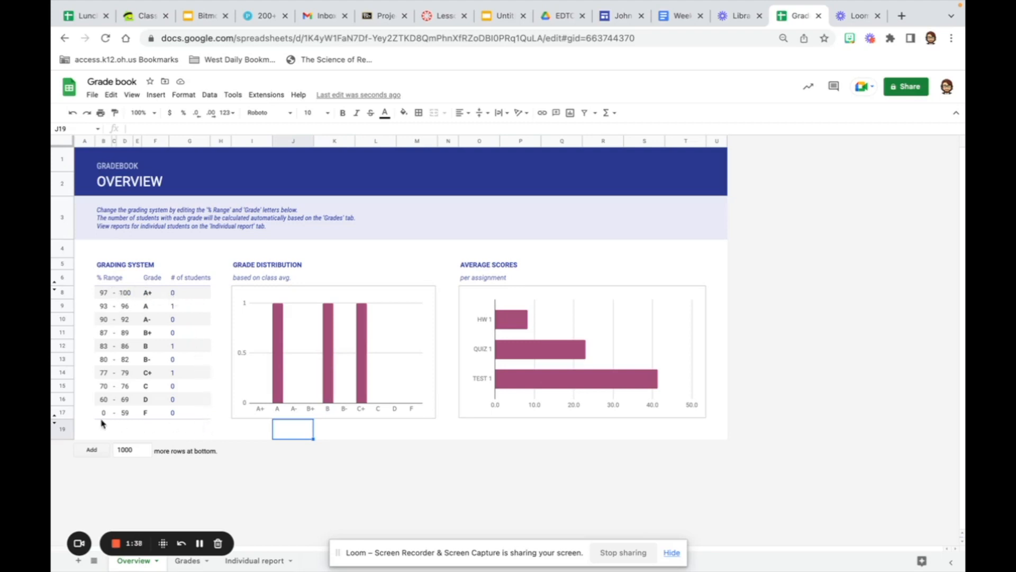
pyautogui.click(90, 257)
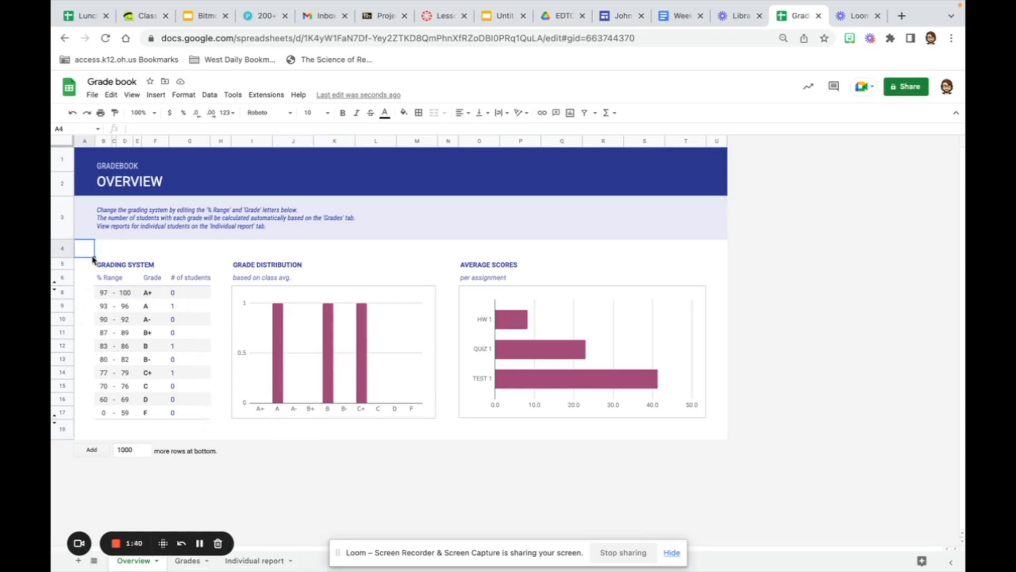
pyautogui.click(106, 278)
pyautogui.click(164, 279)
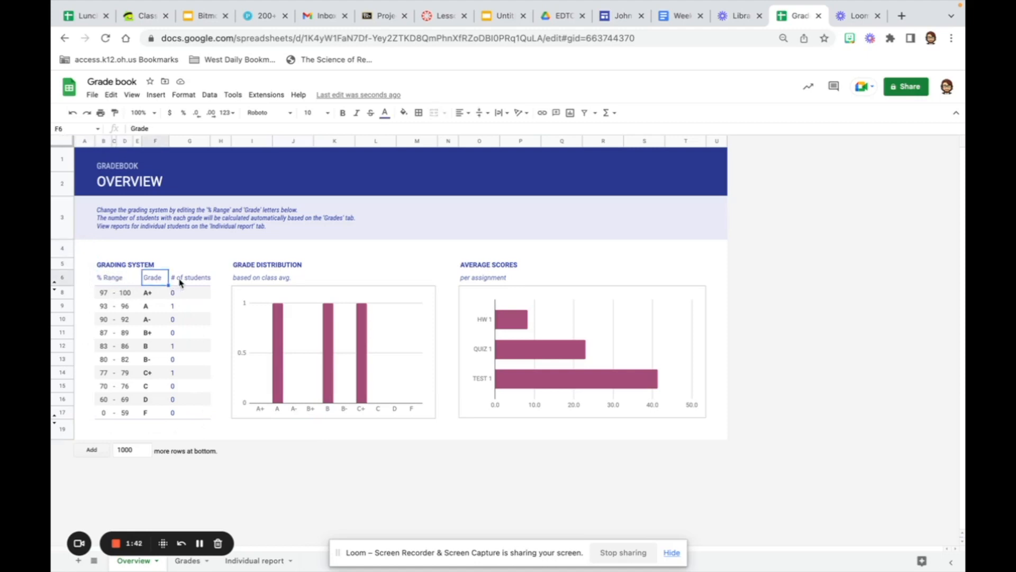
pyautogui.click(107, 293)
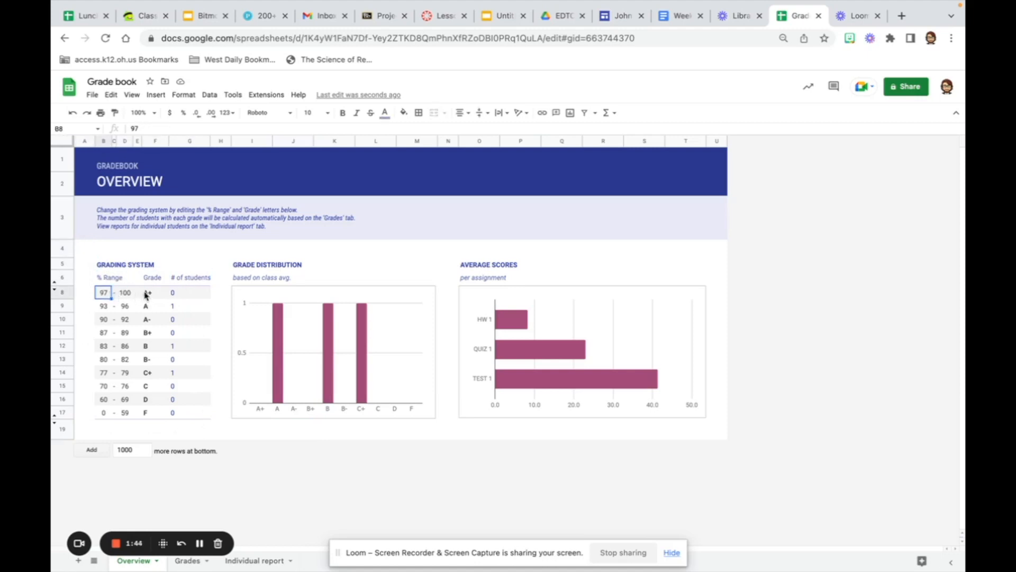
pyautogui.click(147, 294)
pyautogui.click(147, 308)
pyautogui.click(149, 321)
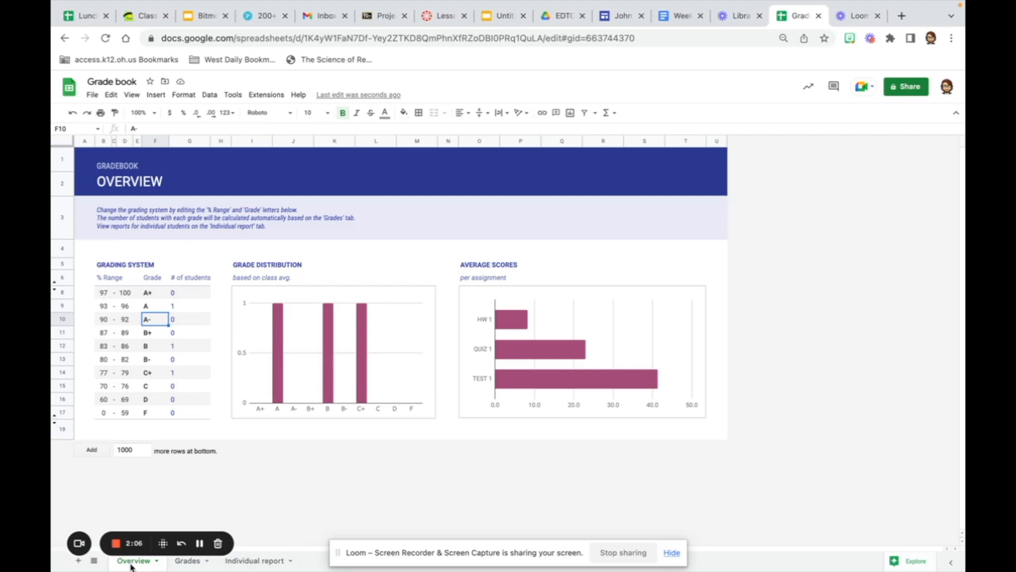
# Step: Open the Grades sheet and examine its student list, assignment headings in row 2 and total points in row 3
pyautogui.click(187, 562)
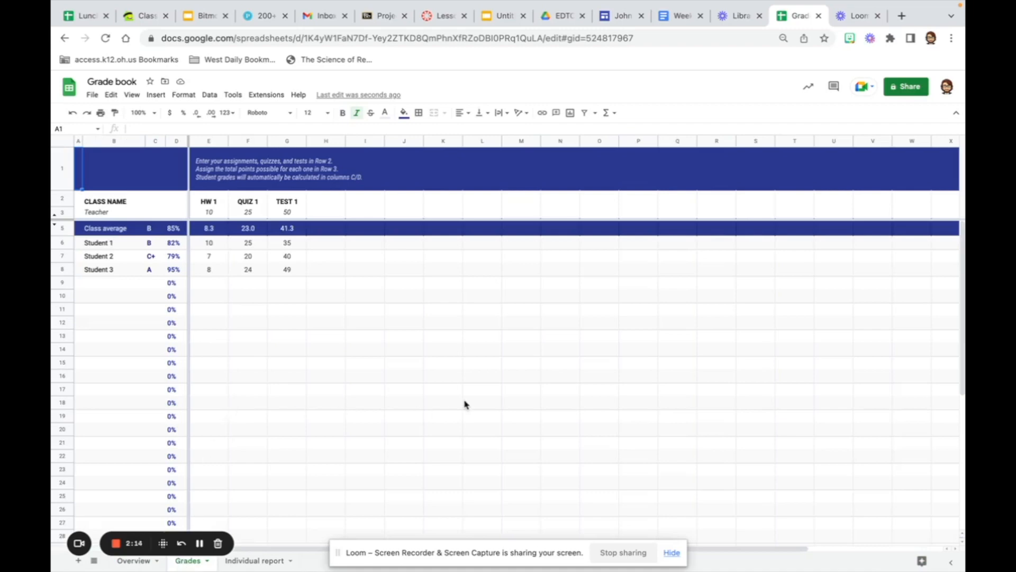
pyautogui.click(111, 244)
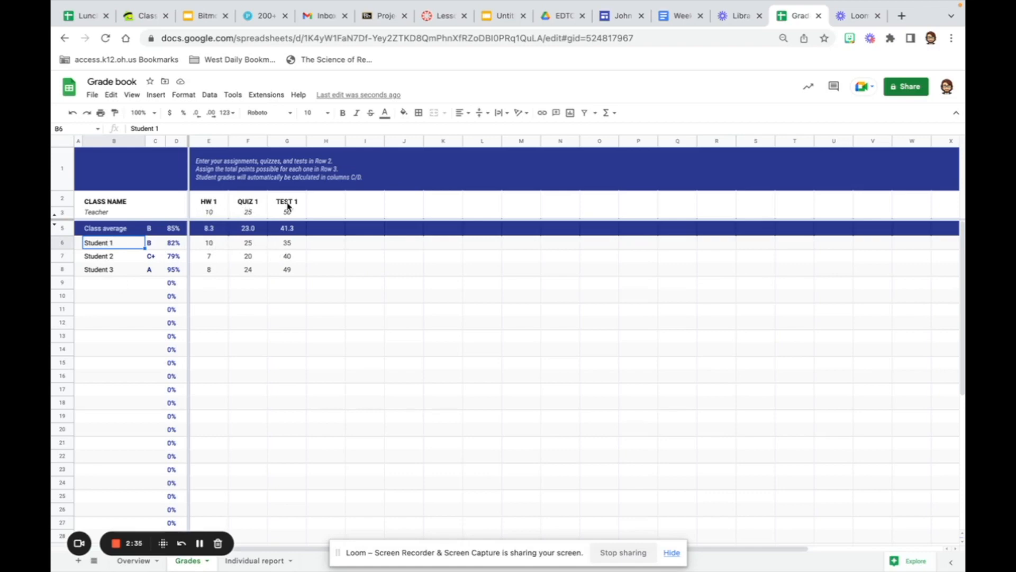
pyautogui.click(209, 214)
pyautogui.click(251, 214)
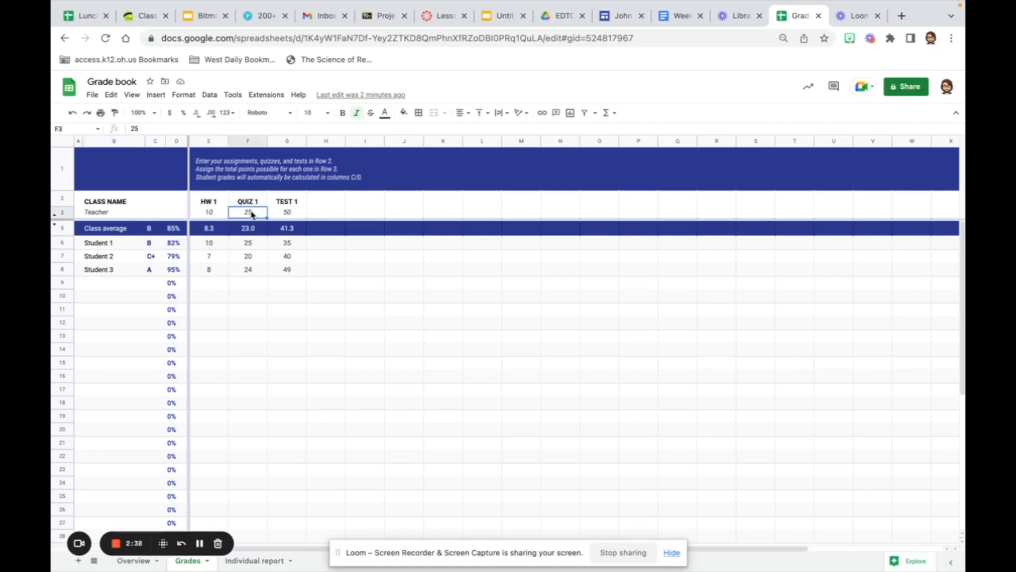
pyautogui.click(289, 214)
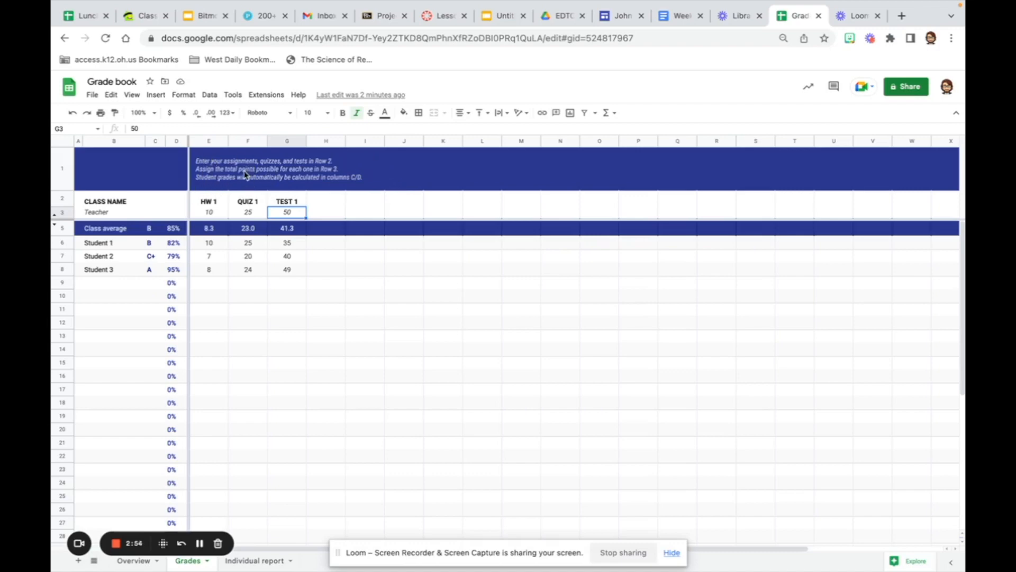
pyautogui.click(210, 205)
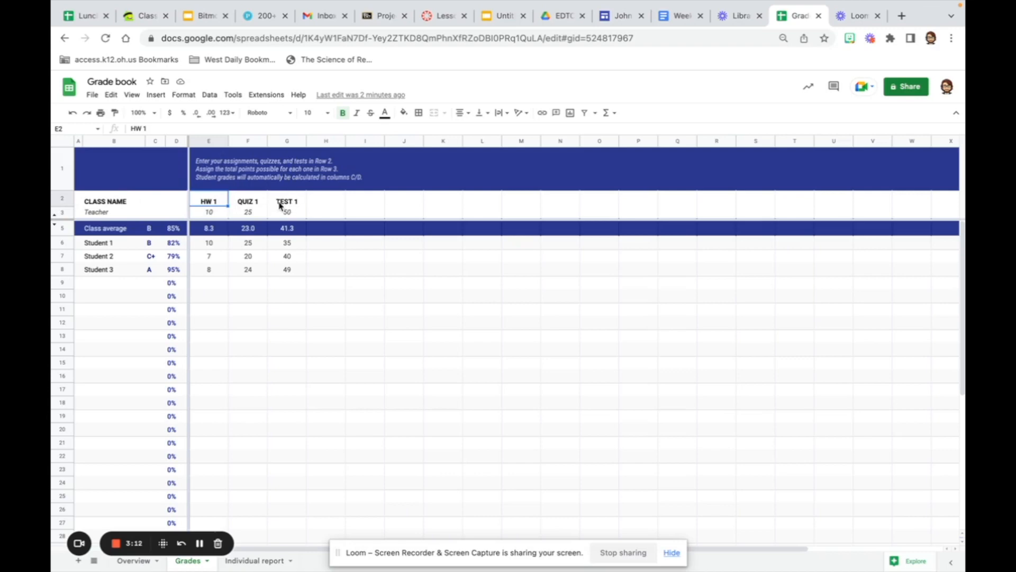
# Step: Extend the HW 1, QUIZ 1 and TEST 1 headings across row 2 to column S, ending at TEST 5
pyautogui.click(316, 202)
pyautogui.click(202, 201)
pyautogui.hotkey('shift', 'Right')
pyautogui.hotkey('shift', 'Right')
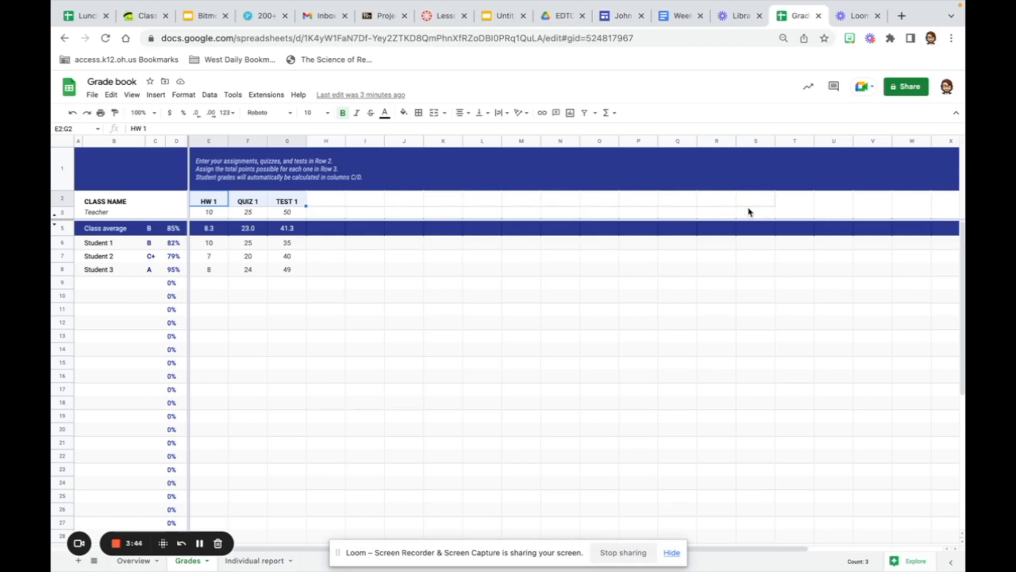
pyautogui.moveTo(748, 211); pyautogui.dragTo(749, 212)
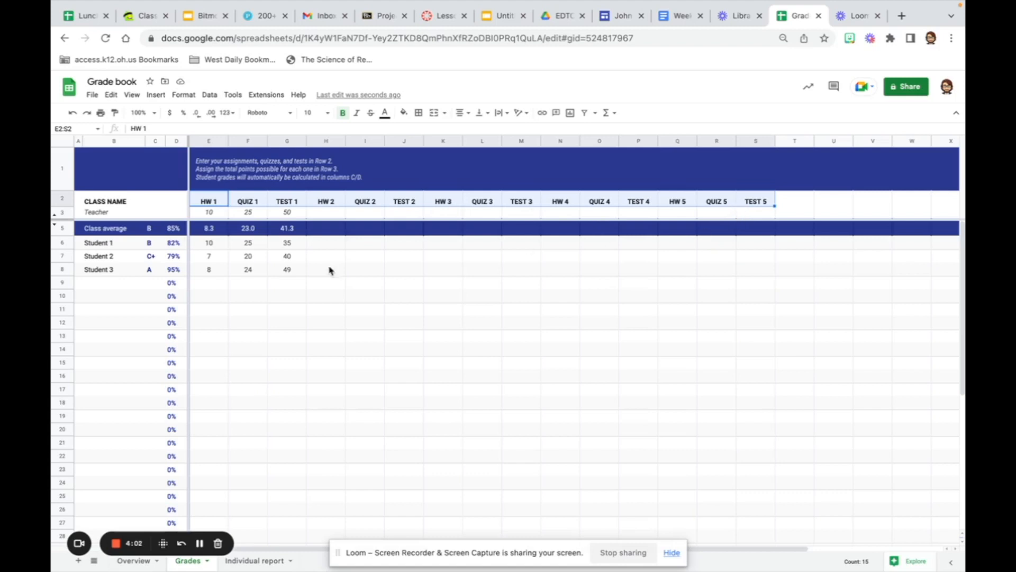
pyautogui.click(222, 213)
pyautogui.click(327, 214)
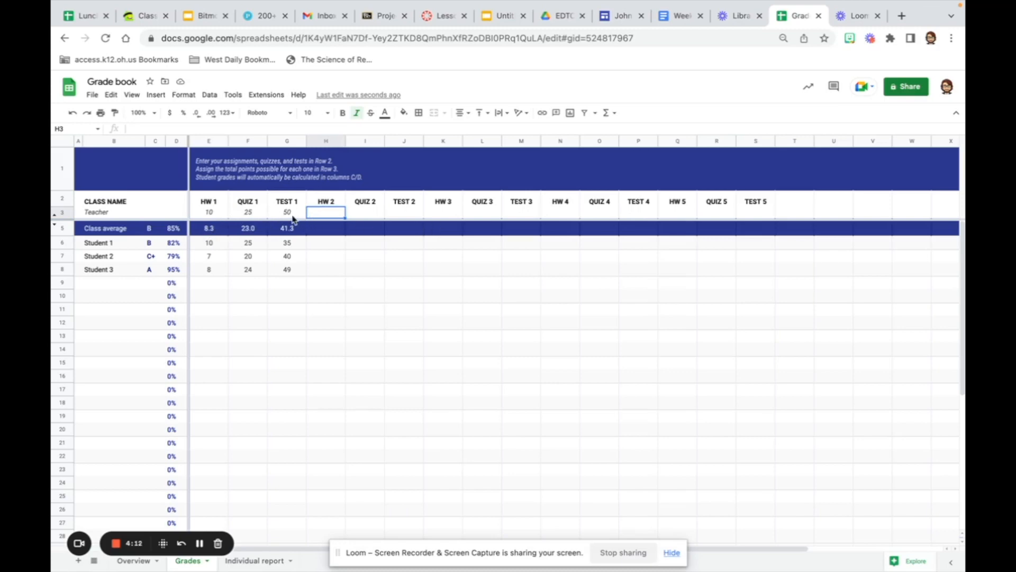
# Step: Clear the placeholder student names Student 1 to Student 3 from cells B6:B8
pyautogui.click(115, 246)
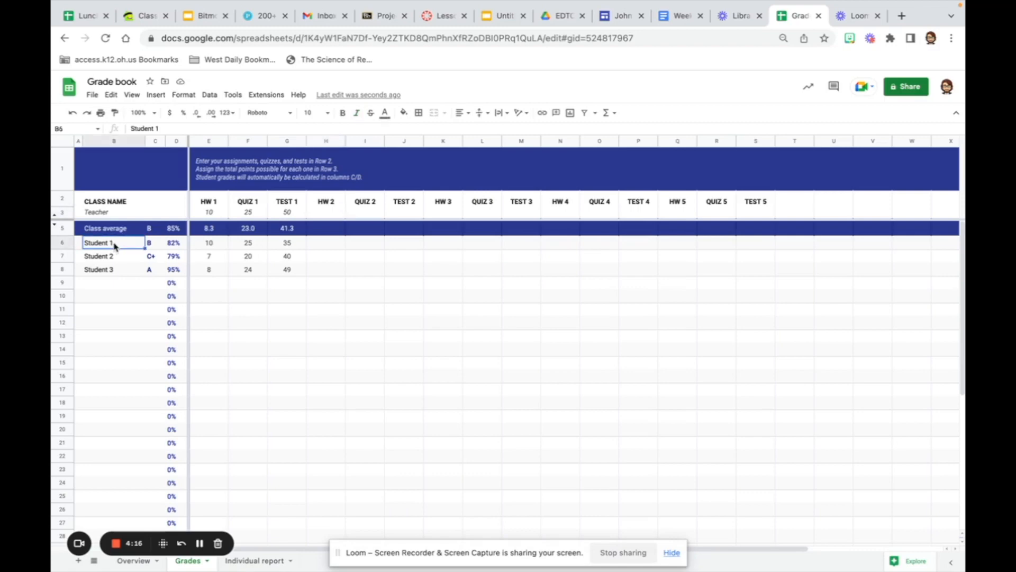
pyautogui.moveTo(115, 245); pyautogui.dragTo(115, 270)
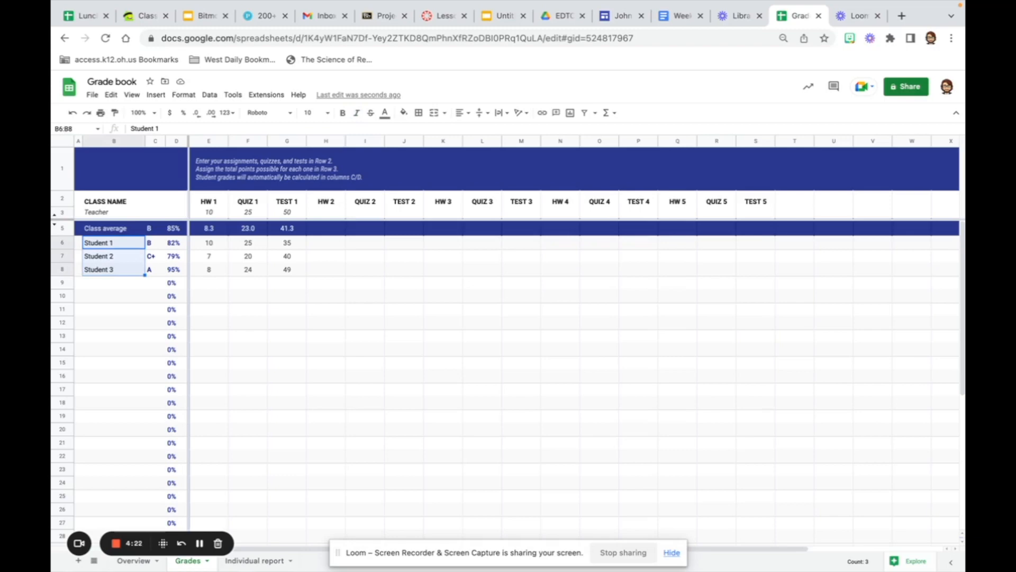
pyautogui.press('Delete')
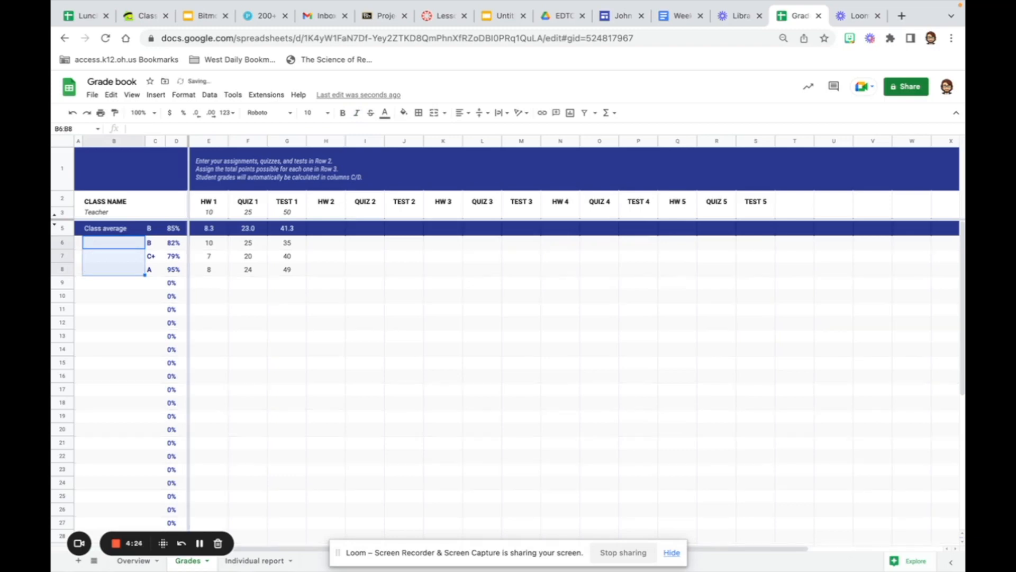
# Step: Paste the copied class roster into column B starting at cell B6
pyautogui.click(95, 296)
pyautogui.click(112, 245)
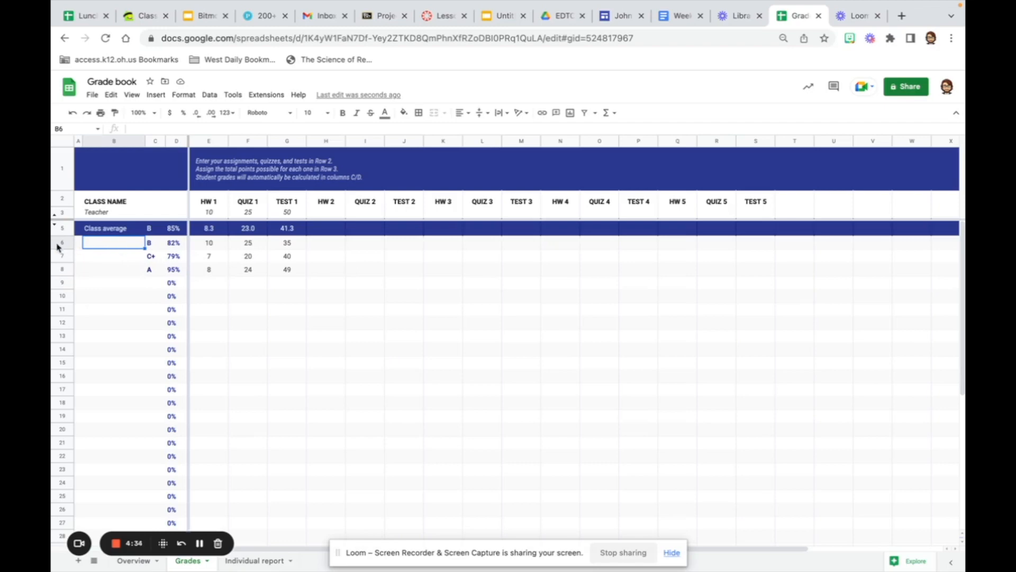
pyautogui.rightClick(111, 246)
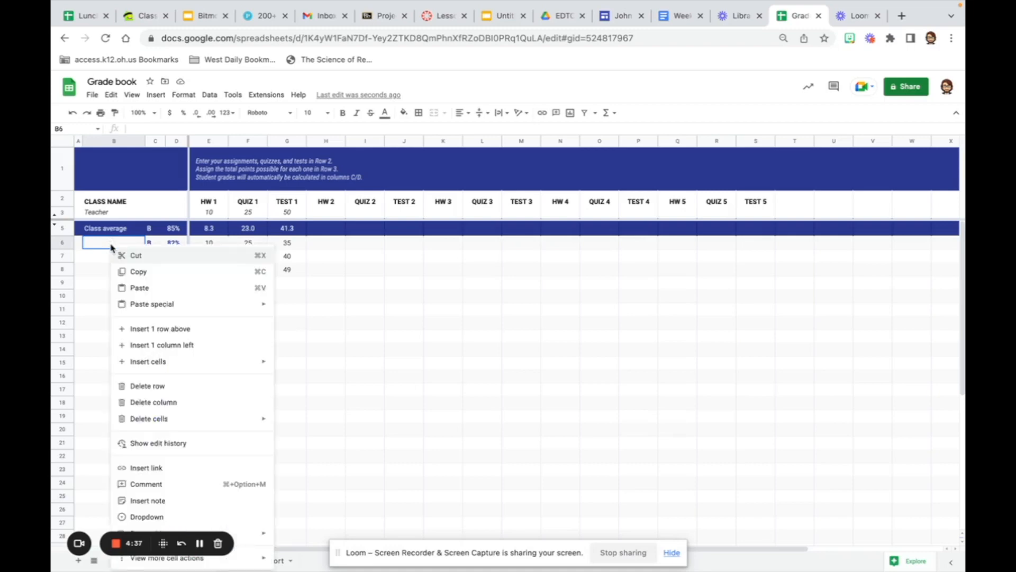
pyautogui.click(163, 289)
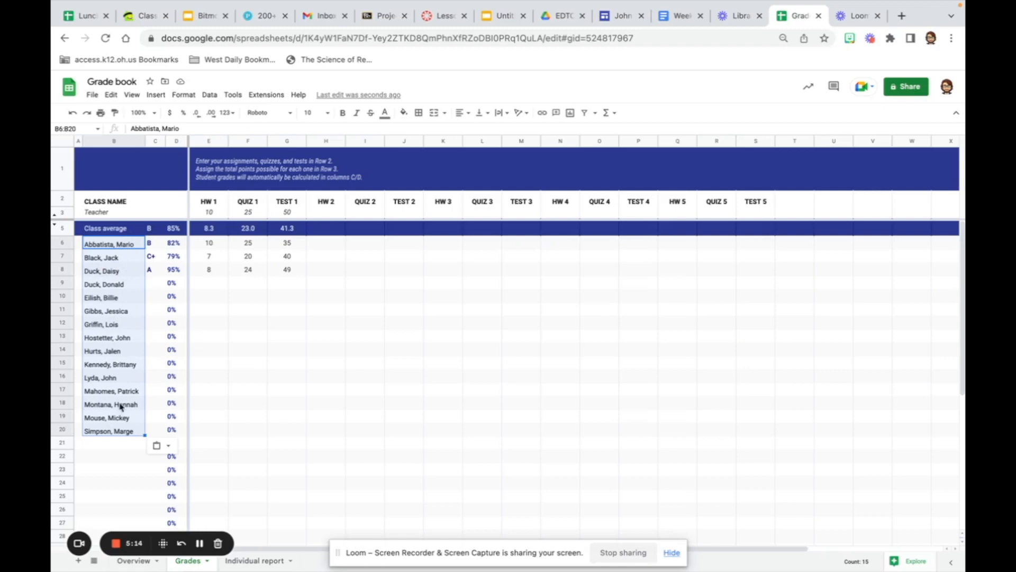
# Step: Sort the pasted student names in B6:B20 as a range by column B, A to Z
pyautogui.click(184, 95)
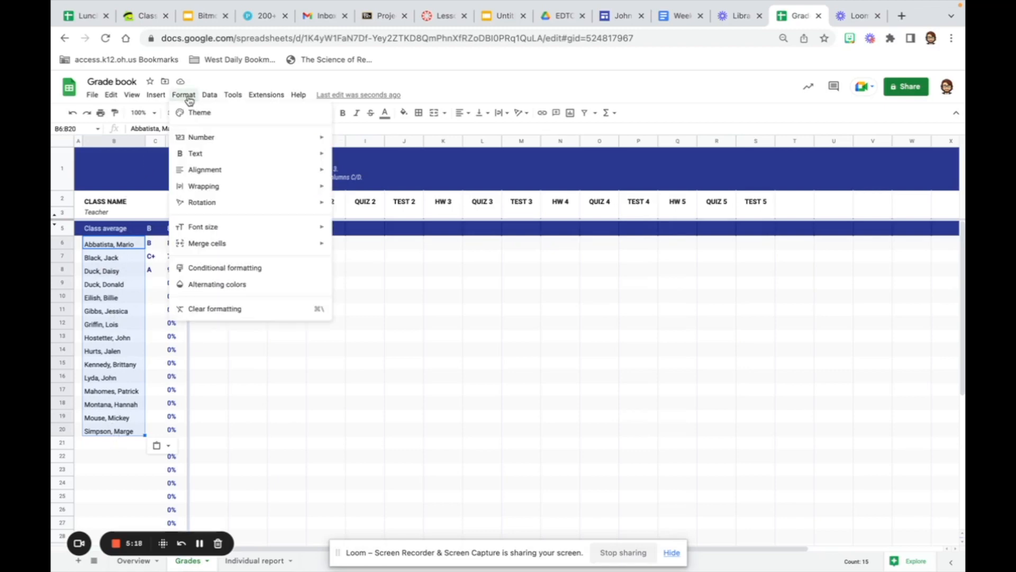
pyautogui.moveTo(210, 96)
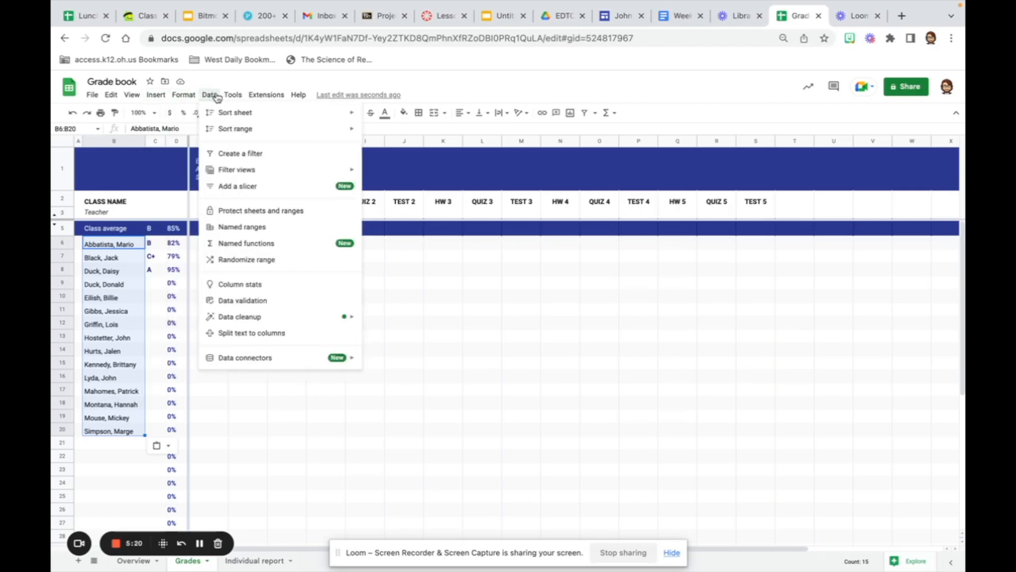
pyautogui.moveTo(222, 131)
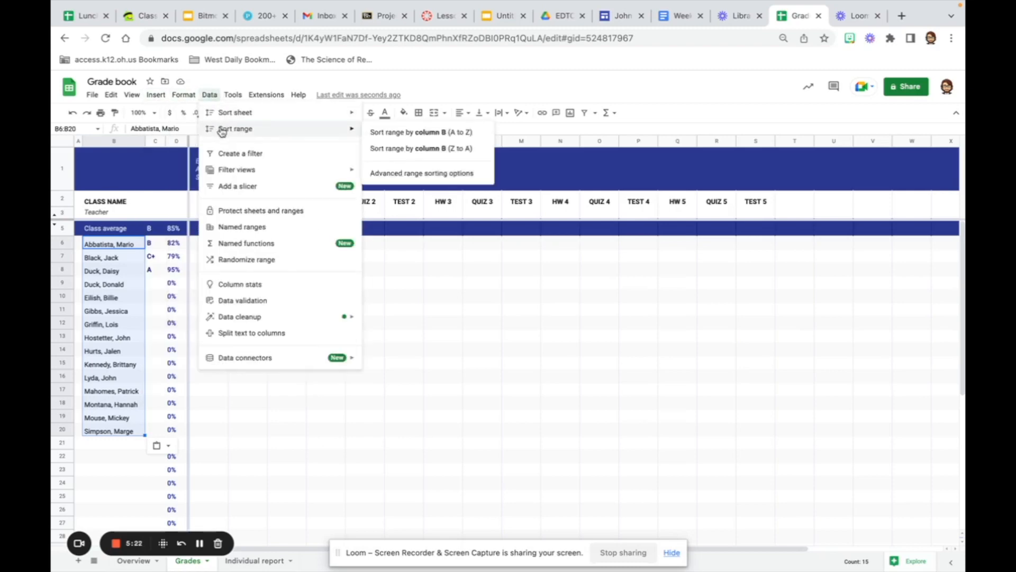
pyautogui.moveTo(260, 121)
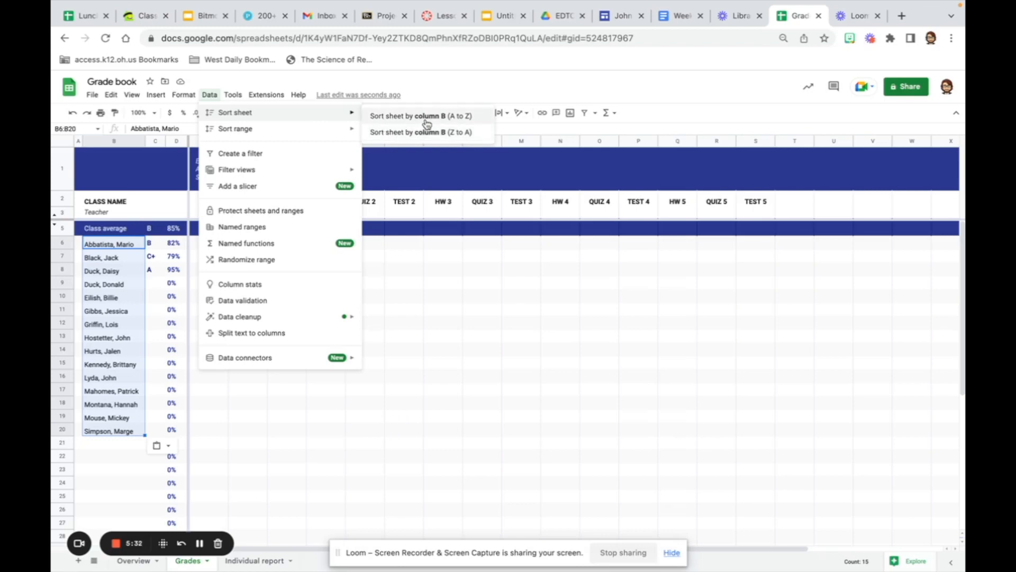
pyautogui.moveTo(302, 133)
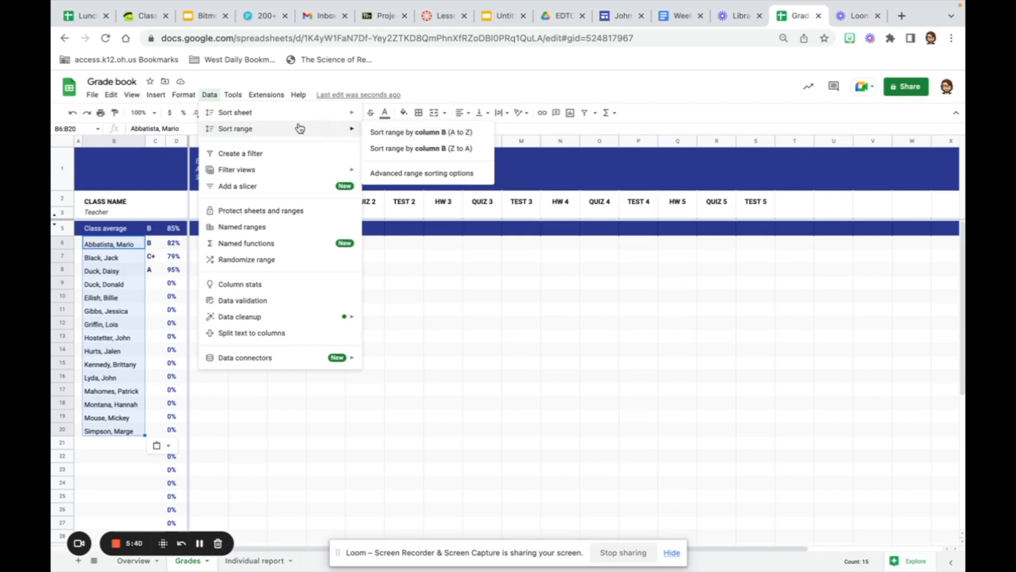
pyautogui.click(409, 136)
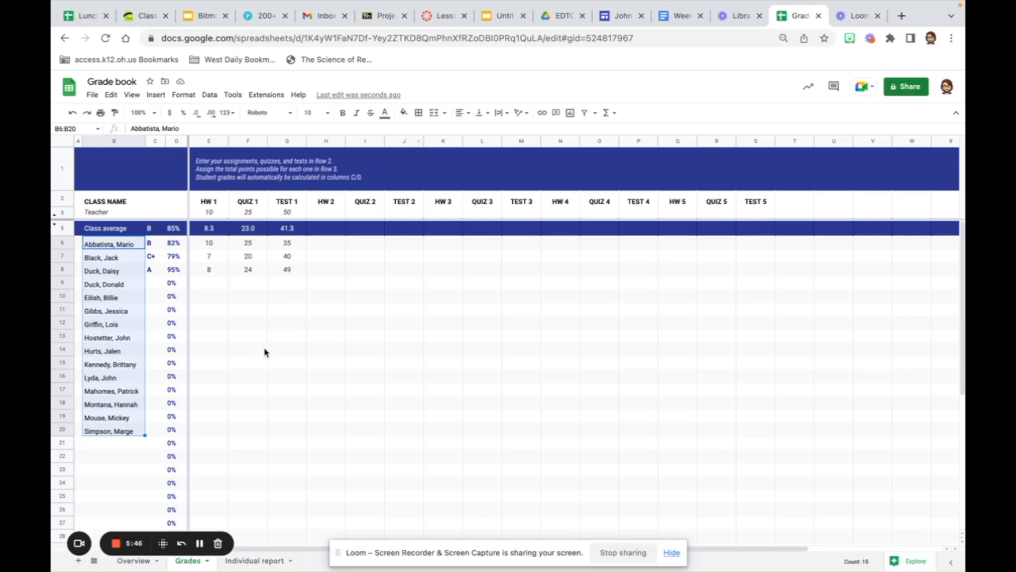
pyautogui.click(200, 544)
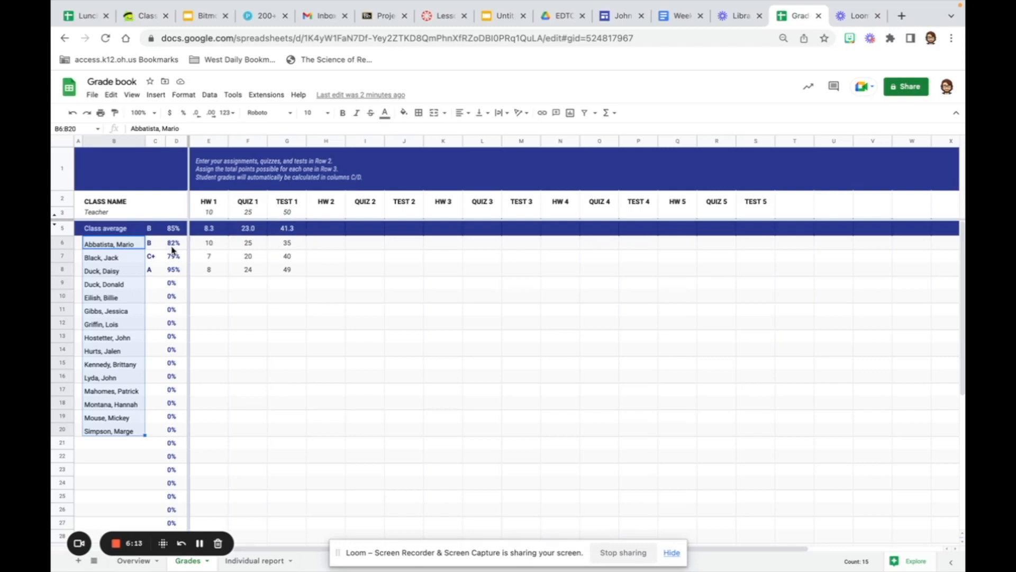
# Step: Set the total points for HW 2 to 10 and enter a score of 8 for the first student
pyautogui.click(341, 244)
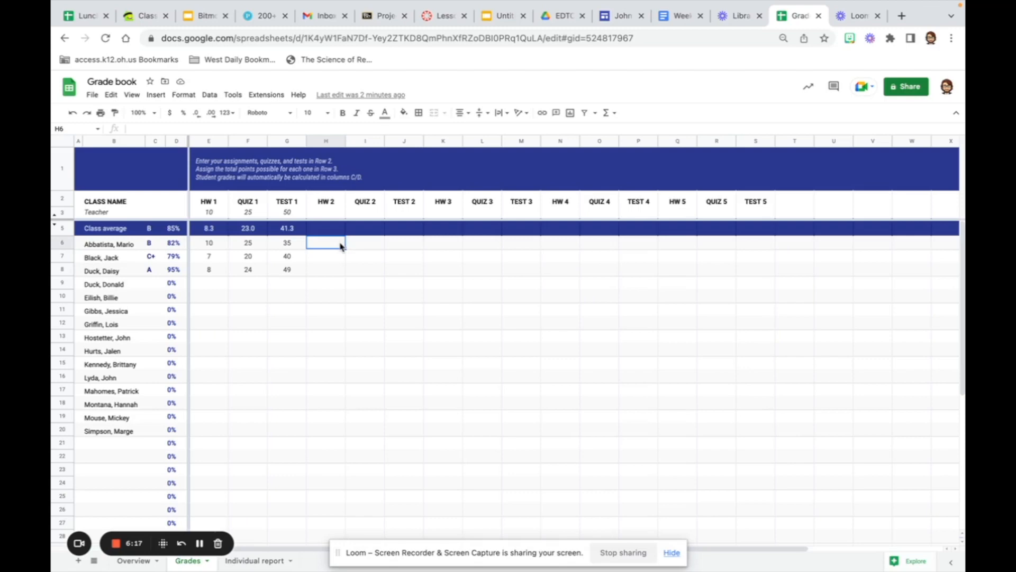
pyautogui.click(321, 213)
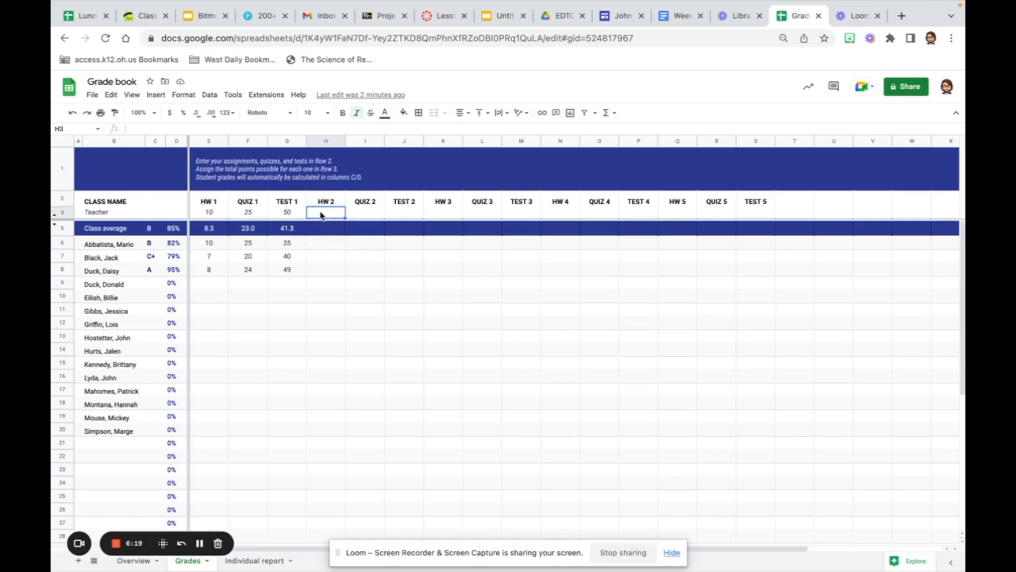
pyautogui.write('10')
pyautogui.click(328, 243)
pyautogui.write('8')
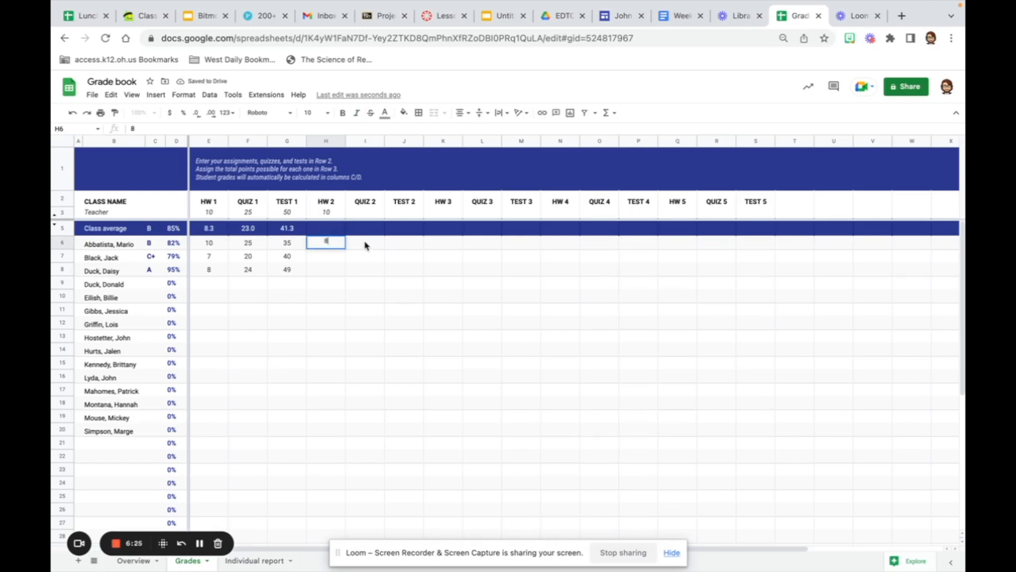
pyautogui.click(366, 245)
# Step: Set the total points for QUIZ 2 to 25 and enter a score of 18 for the first student
pyautogui.click(365, 214)
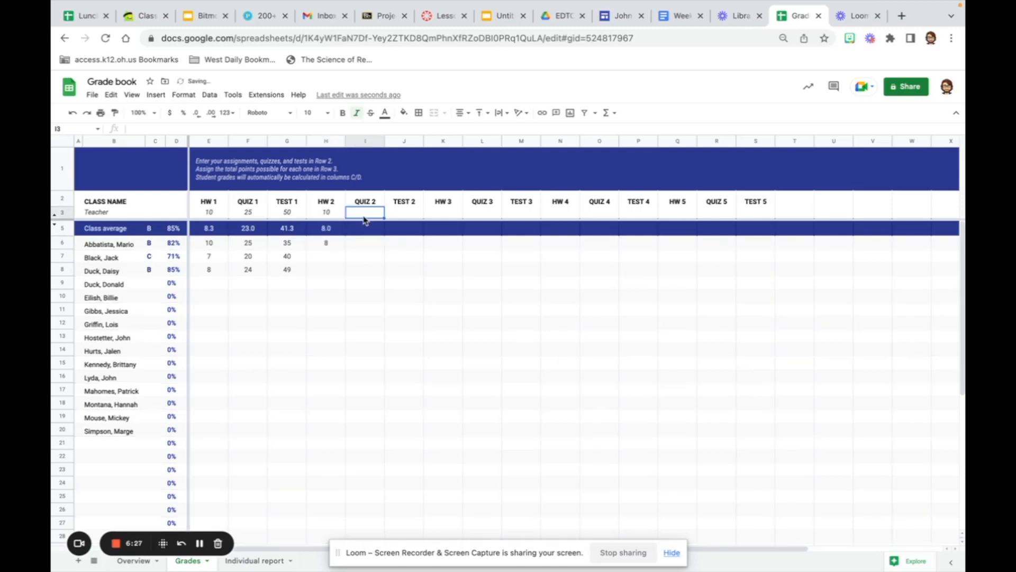
pyautogui.write('25')
pyautogui.click(368, 246)
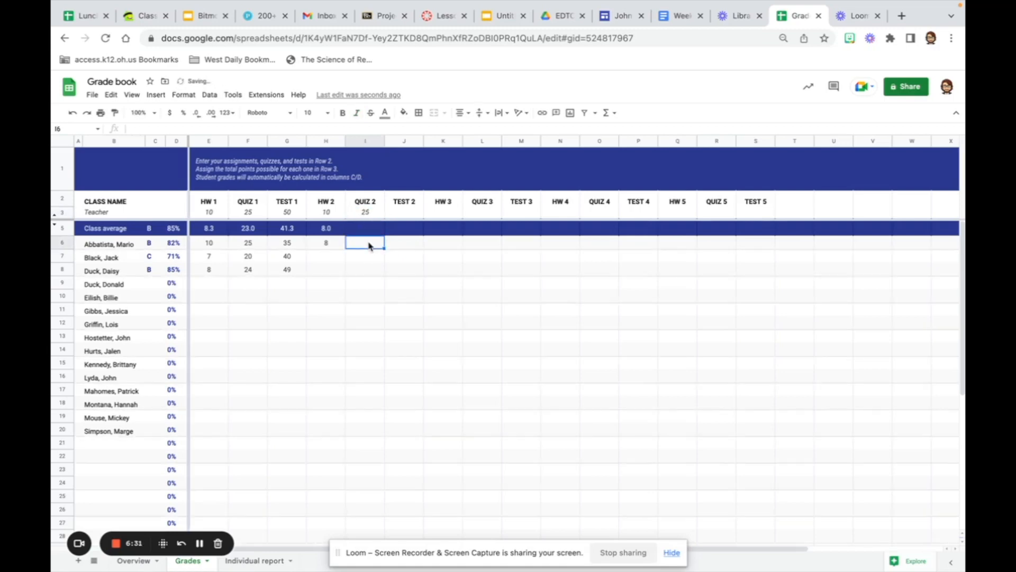
pyautogui.write('18')
pyautogui.click(395, 244)
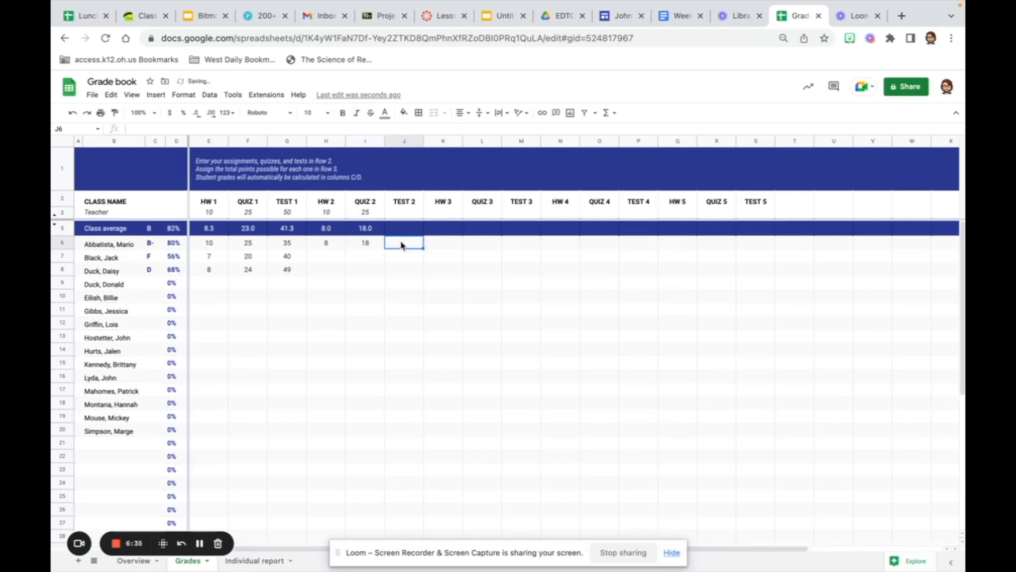